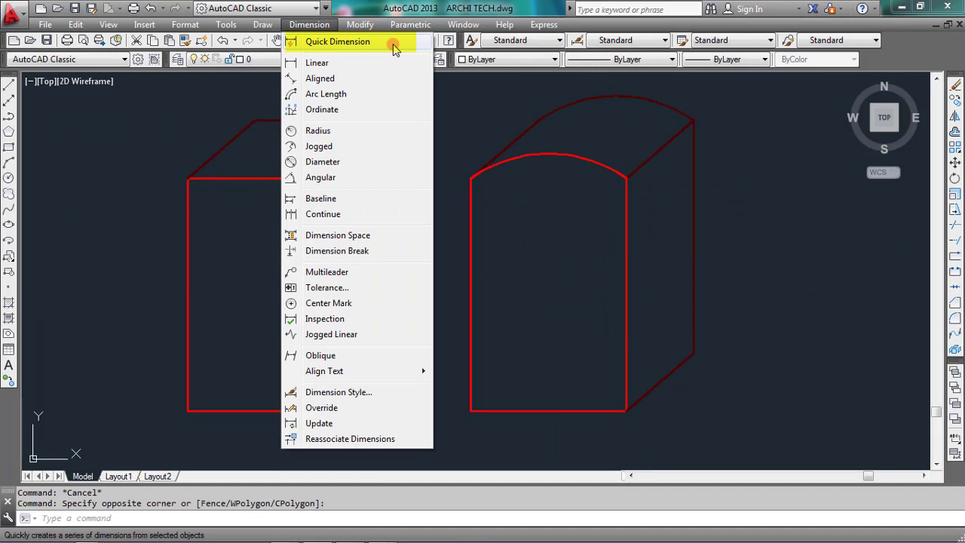
Step: Add a Quick Dimension to the bottom edge of the flat-topped box's front face, placed just below it
{"action": "left_click", "coordinate": [394, 48]}
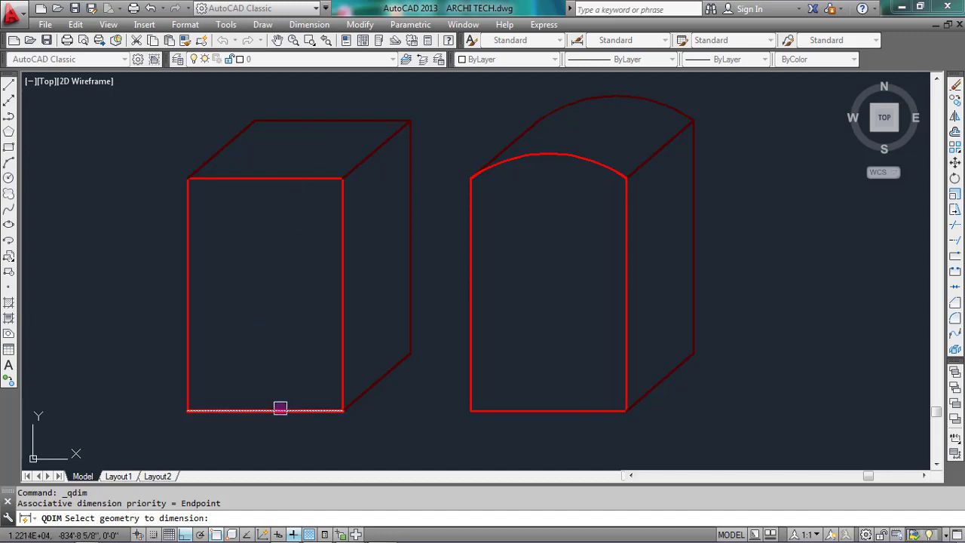
{"action": "left_click", "coordinate": [280, 408]}
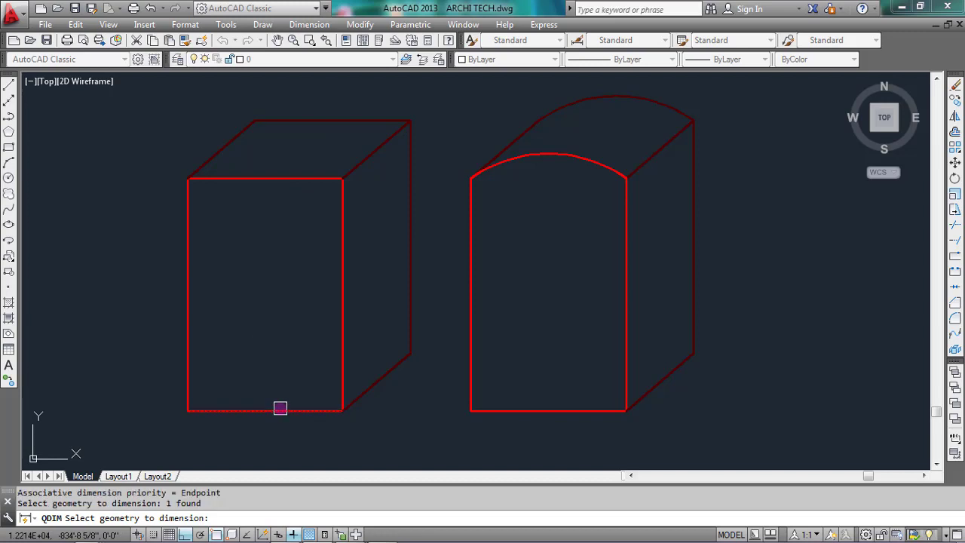
{"action": "key", "text": "Return"}
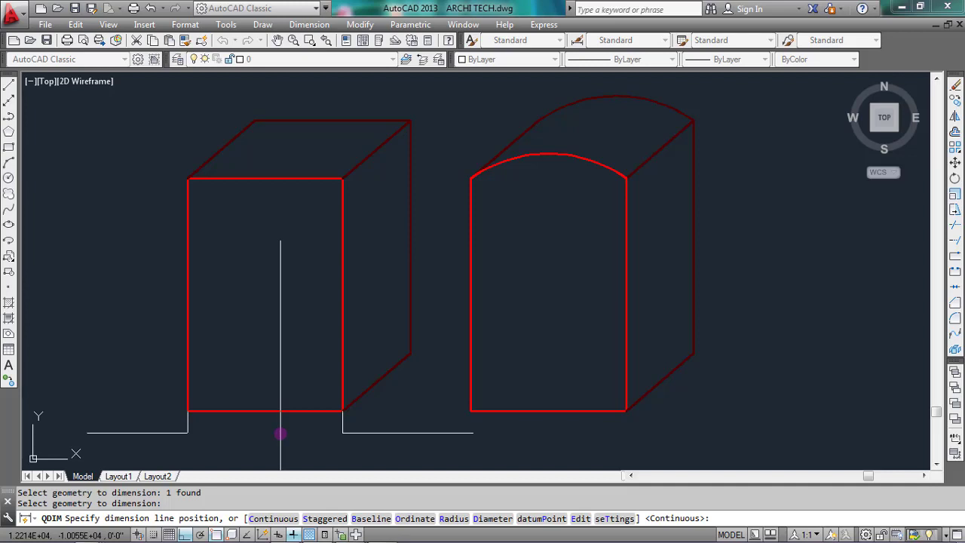
{"action": "left_click", "coordinate": [280, 433]}
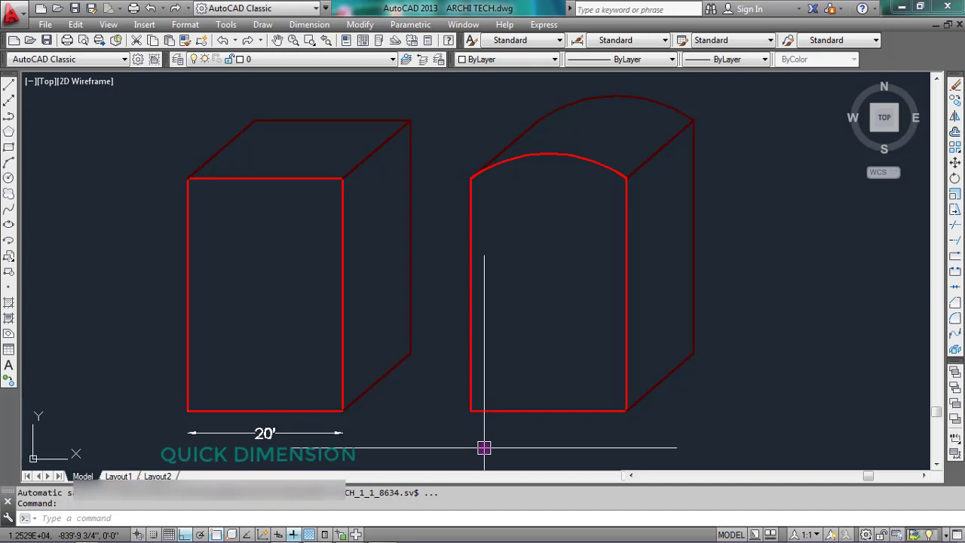
Step: Add a Linear dimension for the height of the flat-topped box's front face, placed outside its left edge
{"action": "left_click", "coordinate": [327, 28]}
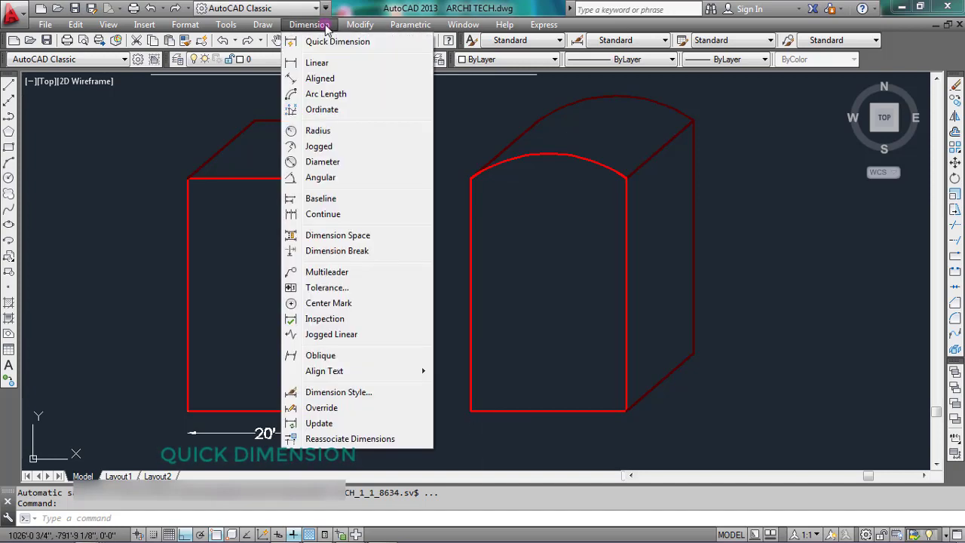
{"action": "left_click", "coordinate": [332, 65]}
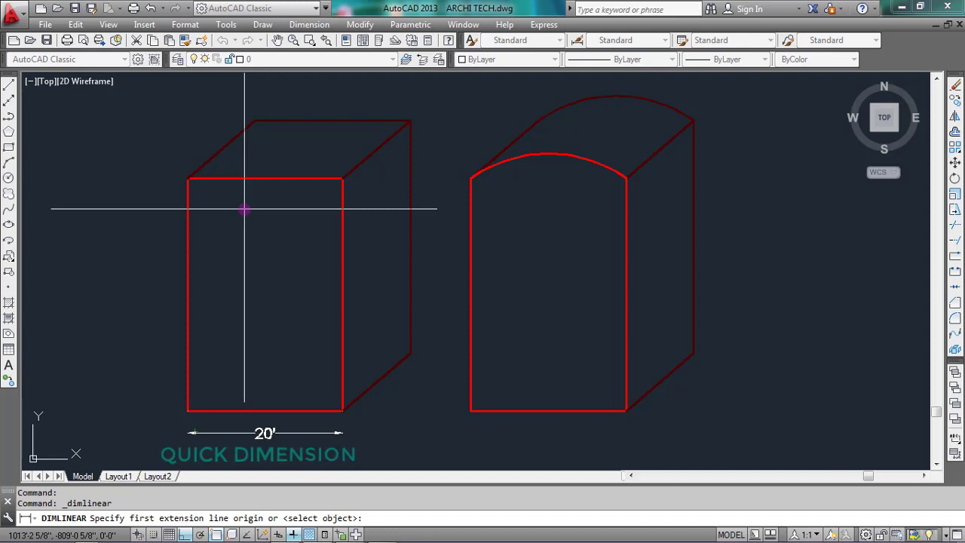
{"action": "left_click", "coordinate": [187, 178]}
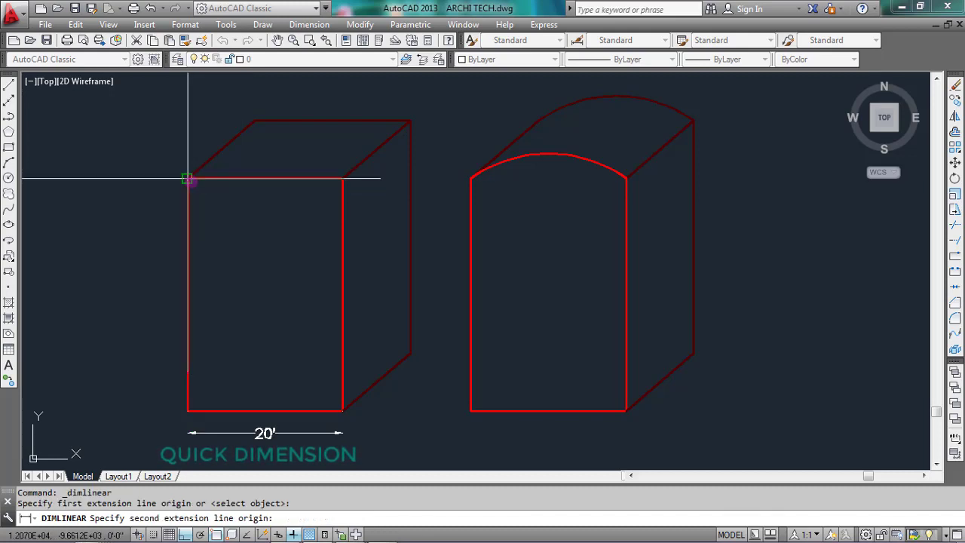
{"action": "left_click", "coordinate": [187, 411]}
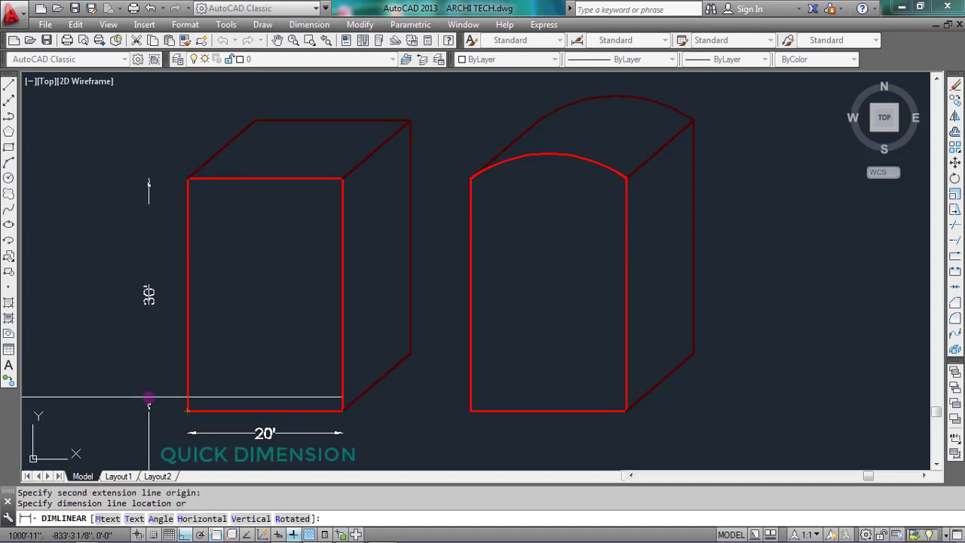
{"action": "left_click", "coordinate": [148, 397]}
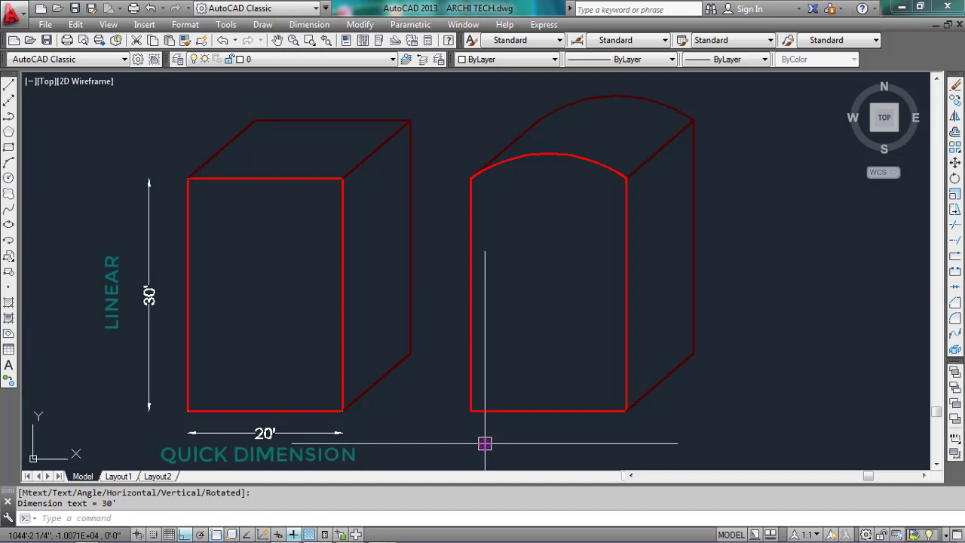
Step: Add an Aligned dimension along the flat-topped box's slanted lower side edge, placed below and outside the edge
{"action": "left_click", "coordinate": [320, 26]}
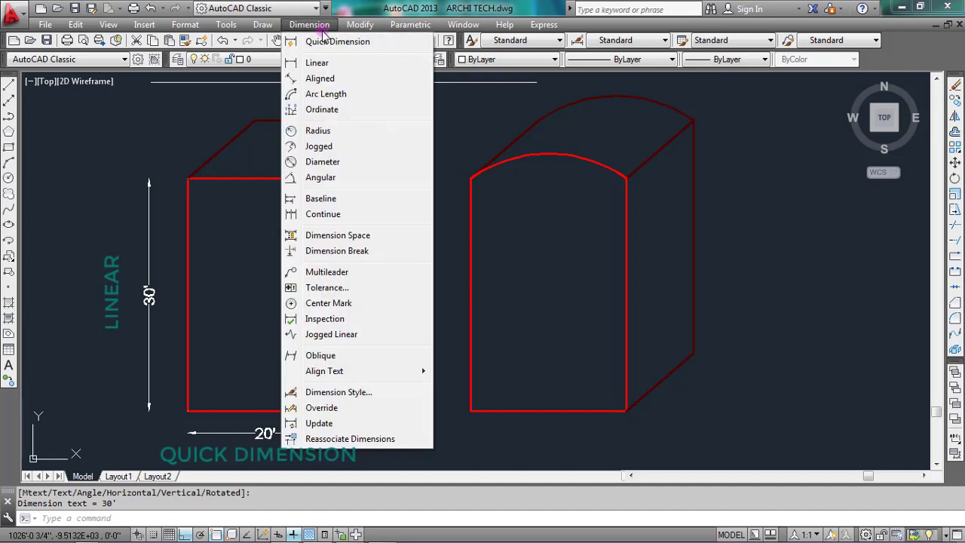
{"action": "left_click", "coordinate": [332, 80]}
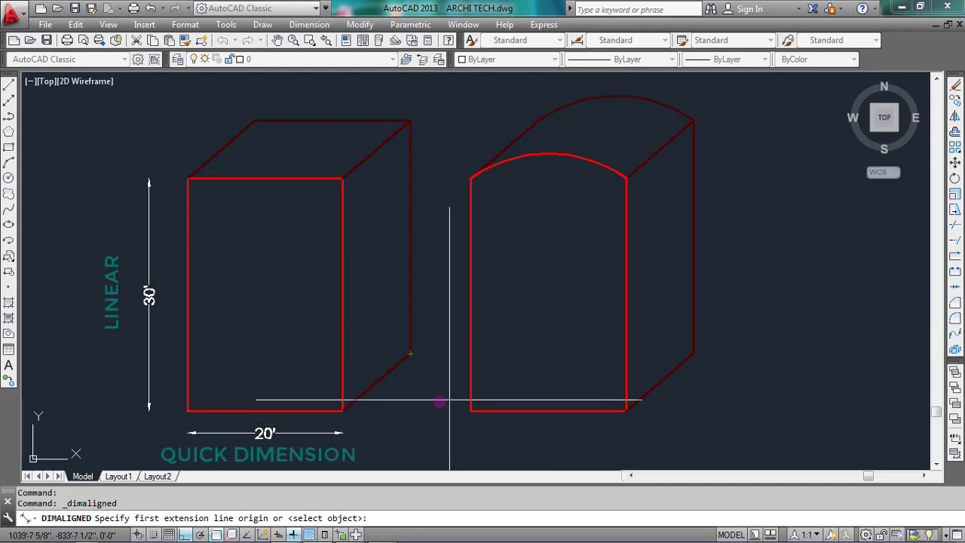
{"action": "left_click", "coordinate": [342, 410]}
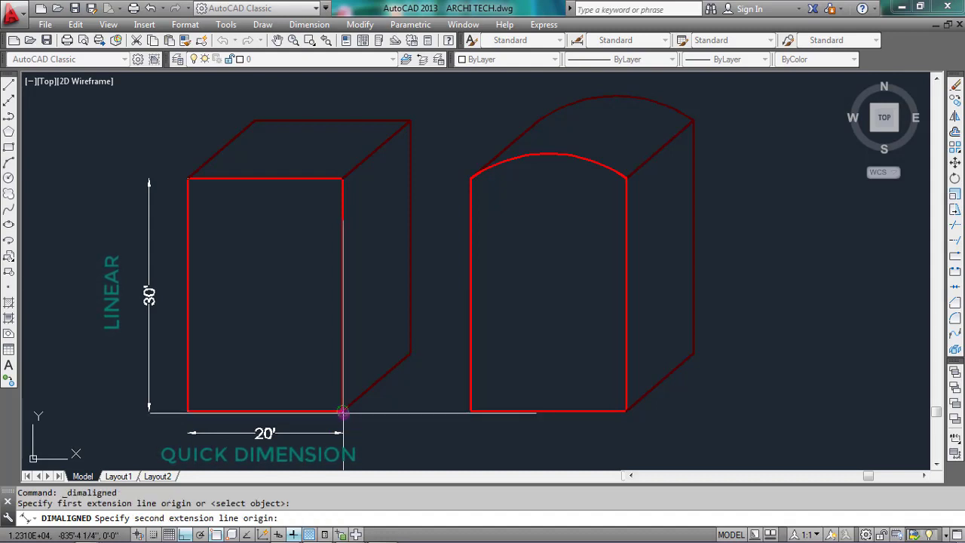
{"action": "left_click", "coordinate": [410, 353]}
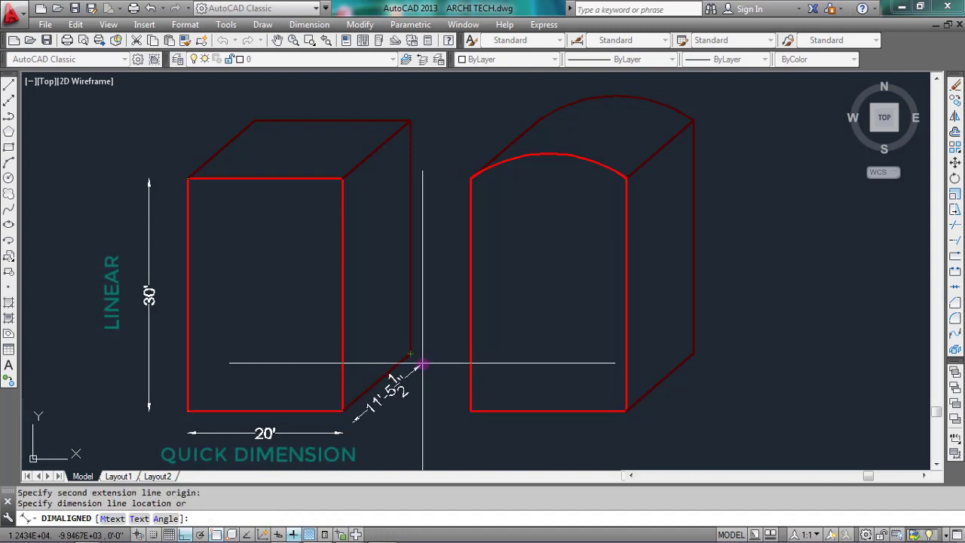
{"action": "left_click", "coordinate": [431, 373]}
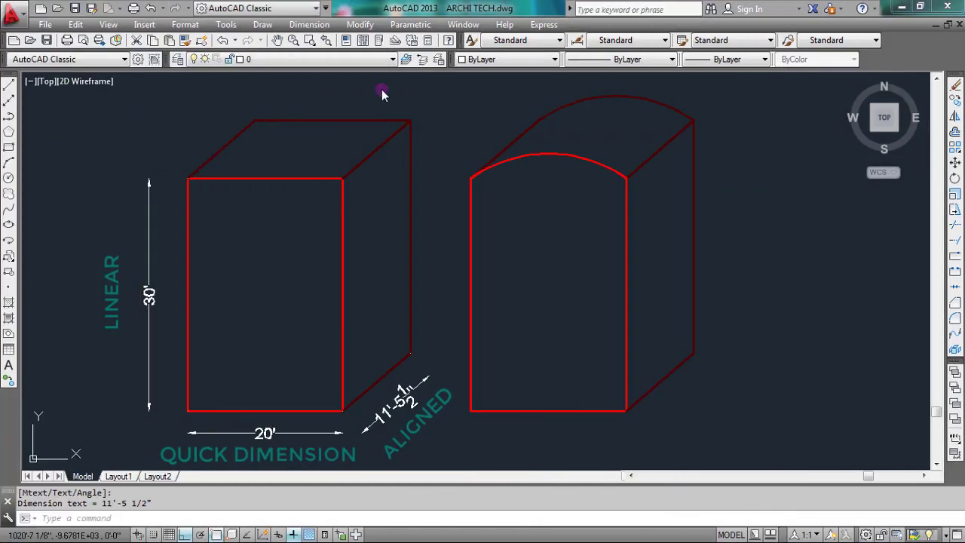
Step: Add an Arc Length dimension to the front arc of the arched box, placed below the arc inside the front face
{"action": "left_click", "coordinate": [312, 25]}
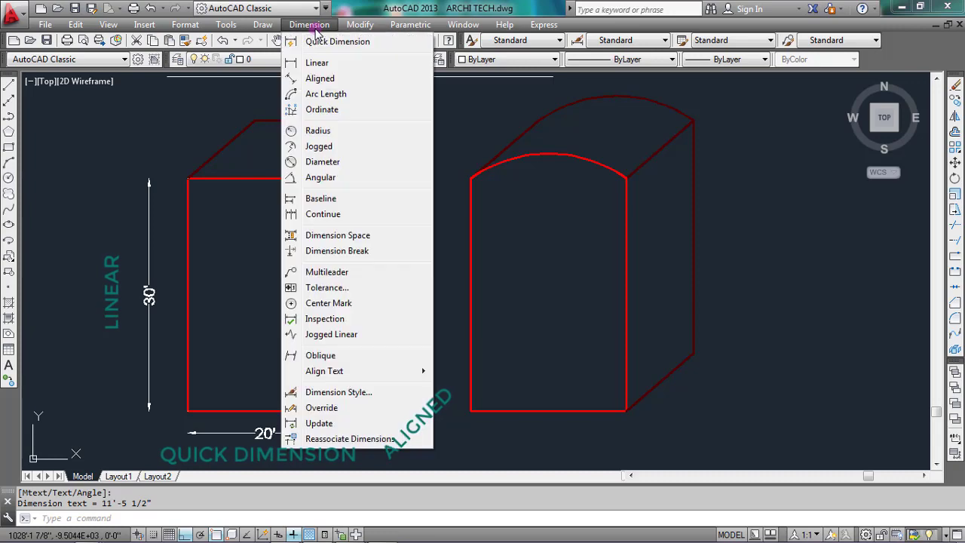
{"action": "left_click", "coordinate": [337, 98]}
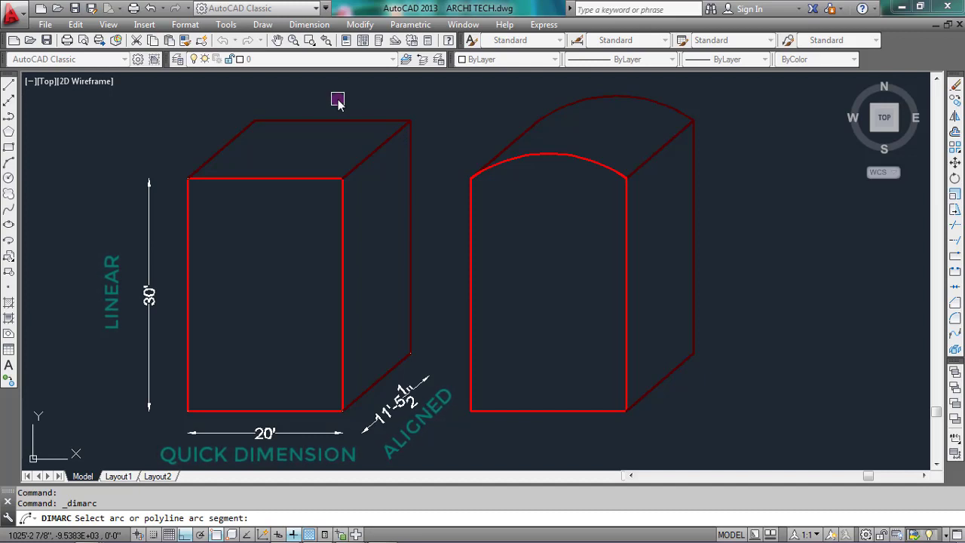
{"action": "left_click", "coordinate": [556, 153]}
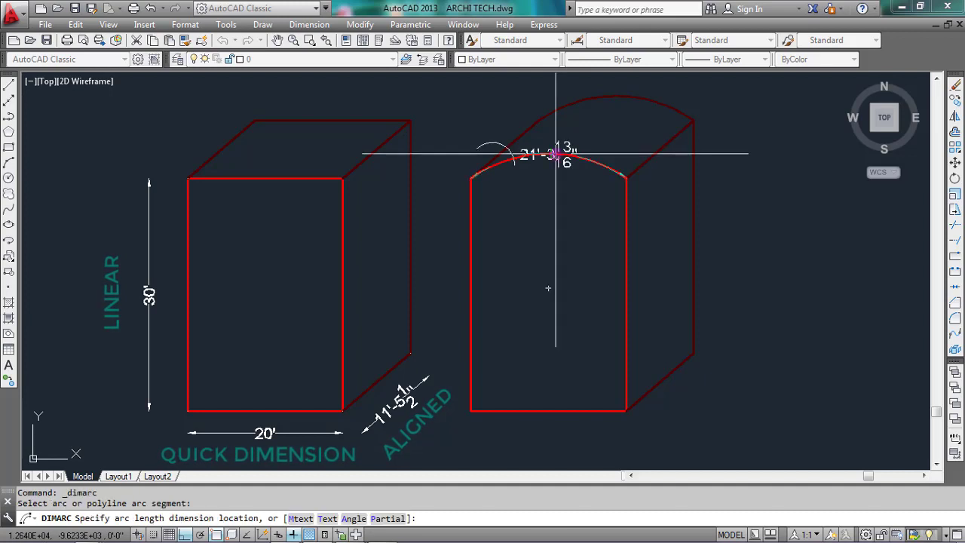
{"action": "left_click", "coordinate": [560, 204]}
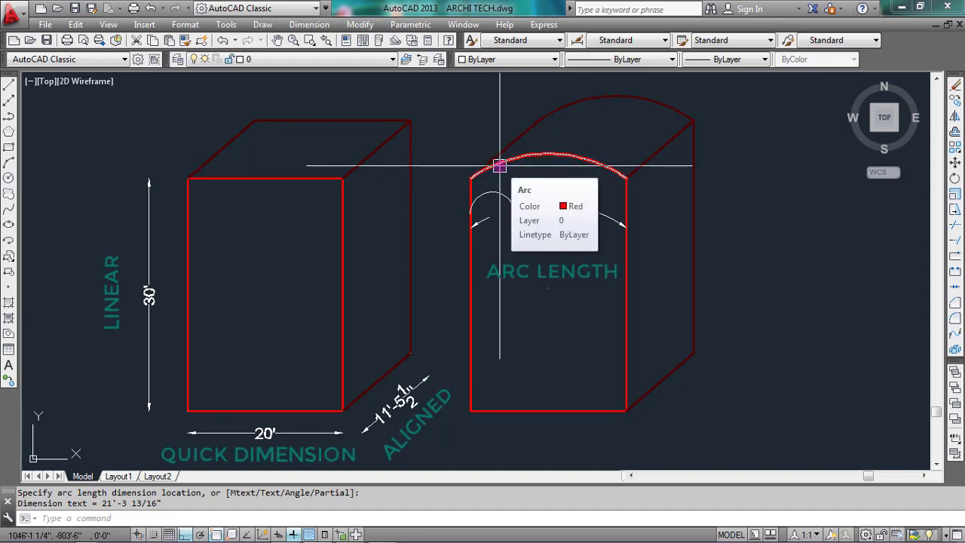
Step: Add a Radius dimension to the arched box's front arc, with its text beside the upper right side edge
{"action": "left_click", "coordinate": [309, 25]}
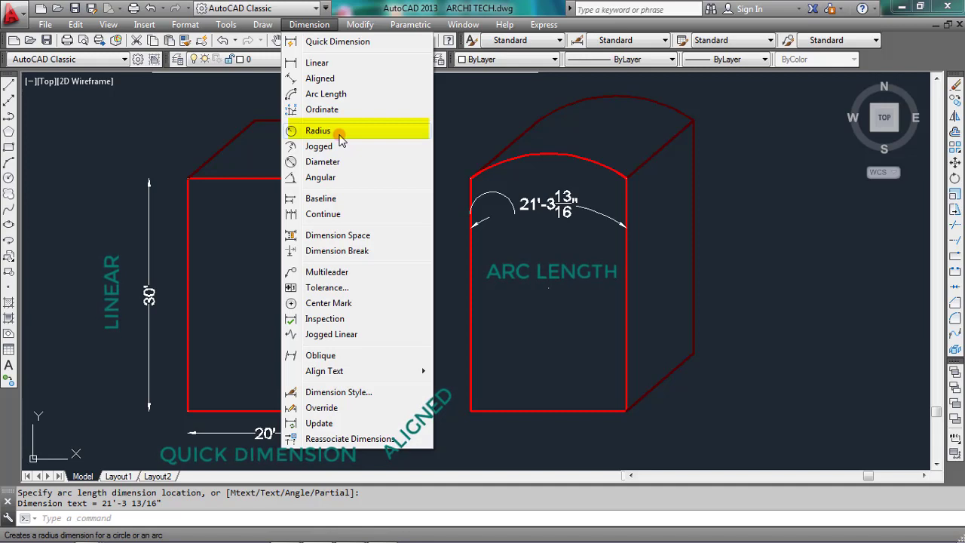
{"action": "left_click", "coordinate": [337, 132]}
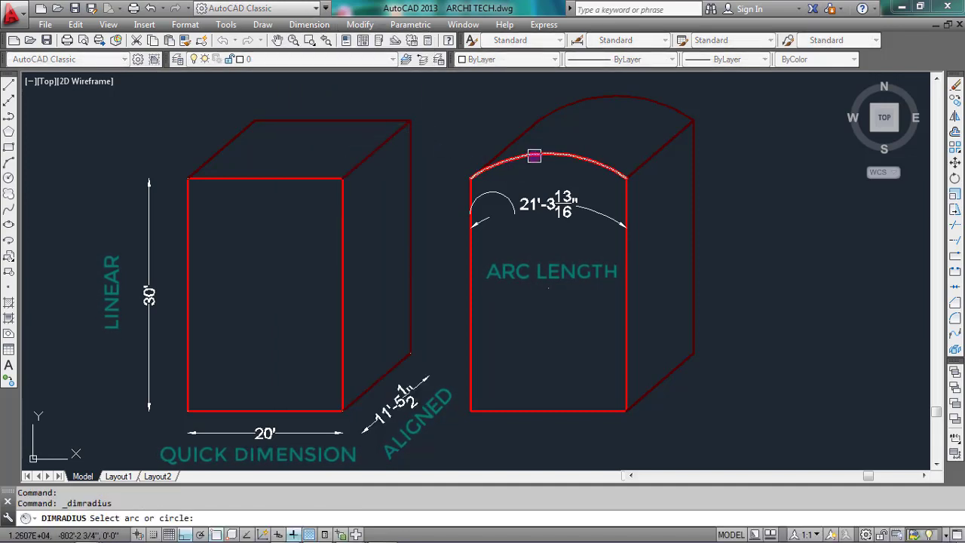
{"action": "left_click", "coordinate": [533, 156]}
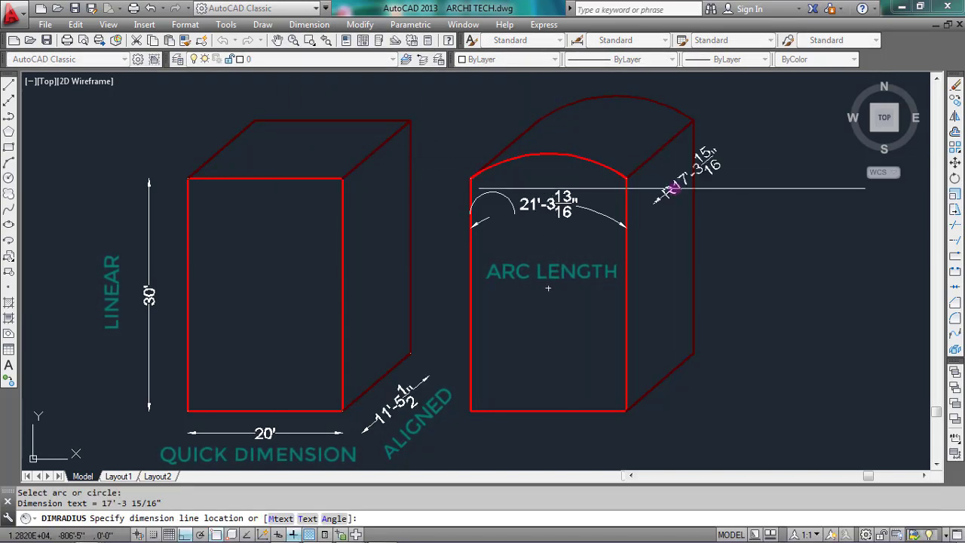
{"action": "left_click", "coordinate": [693, 156]}
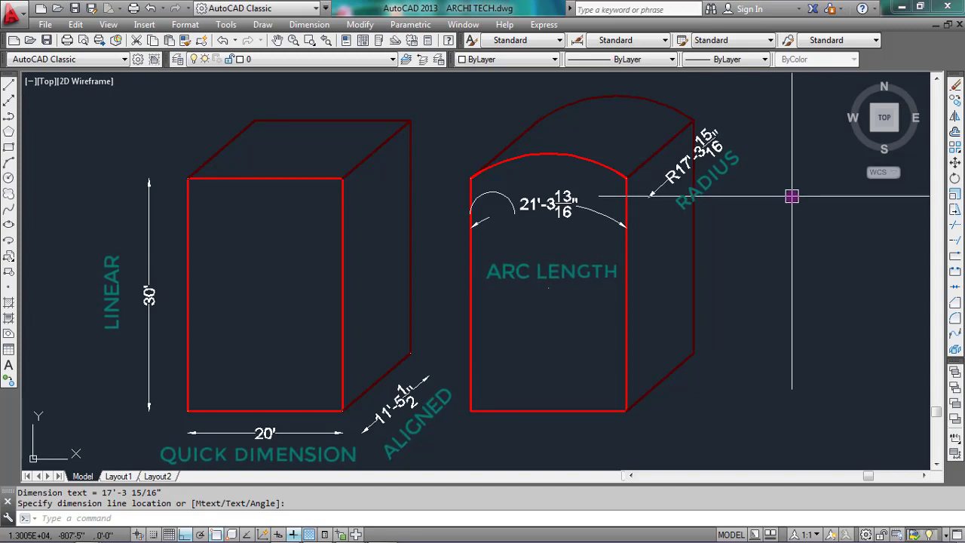
Step: Add a Diameter dimension to the arched box's front arc, placed to the right below the radius dimension
{"action": "left_click", "coordinate": [307, 25]}
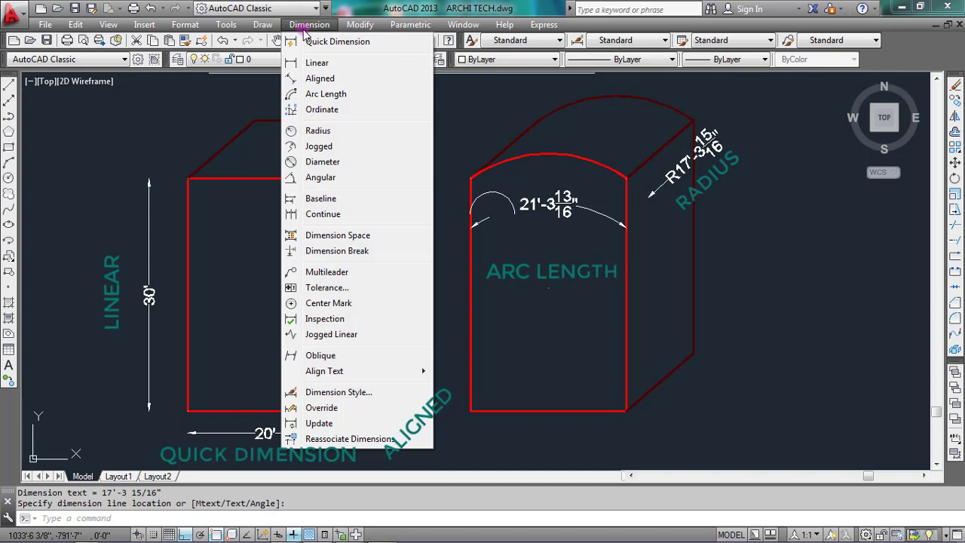
{"action": "left_click", "coordinate": [322, 162]}
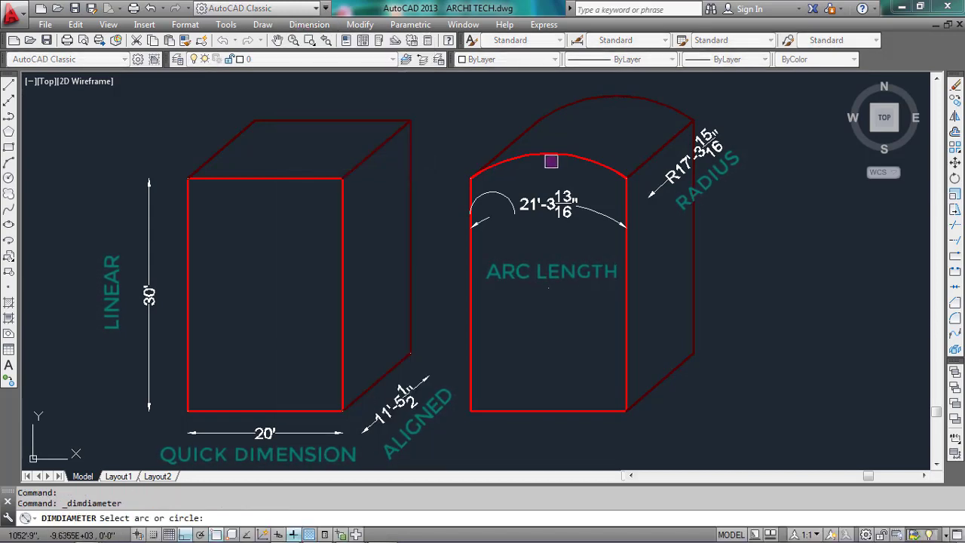
{"action": "left_click", "coordinate": [550, 158]}
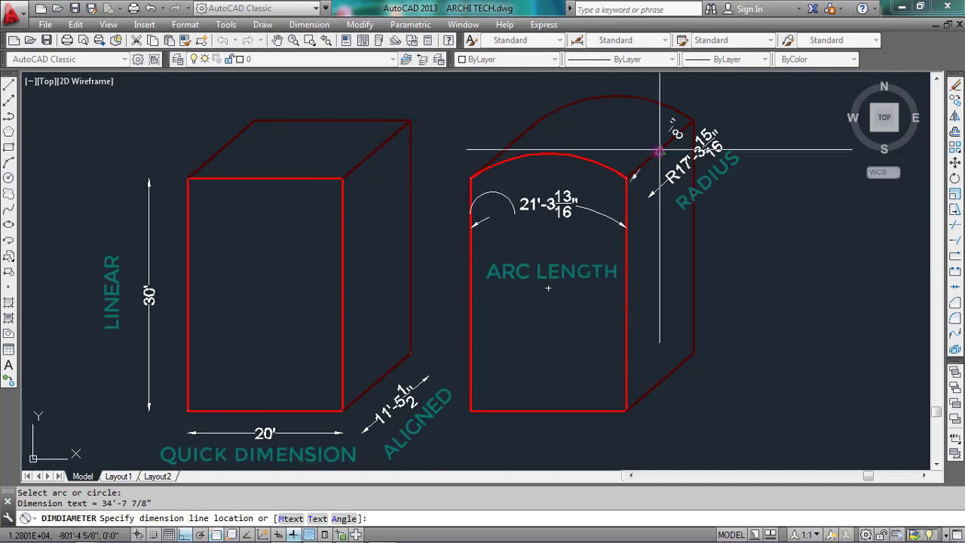
{"action": "left_click", "coordinate": [716, 202]}
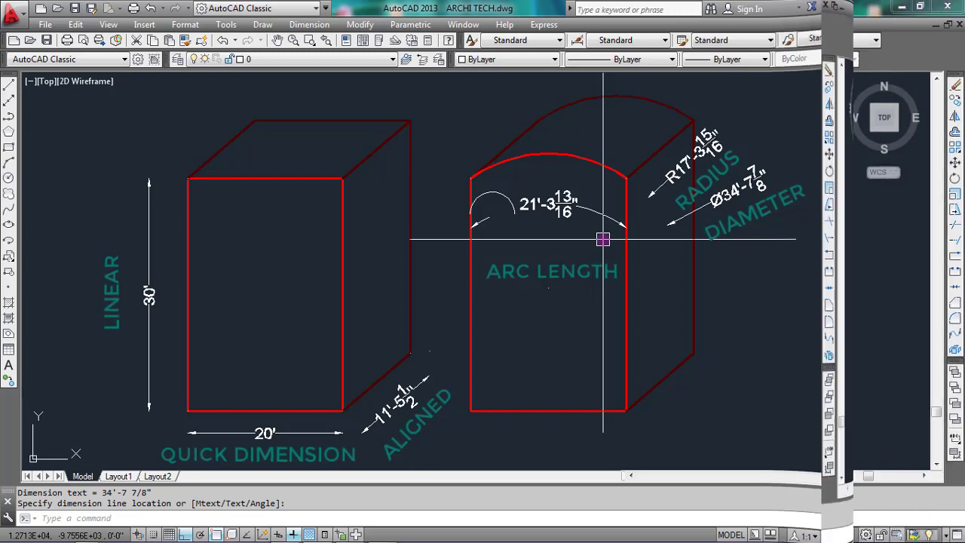
Step: Add an Angular dimension between the flat-topped box's slanted lower side edge and the right vertical edge of its front face
{"action": "left_click", "coordinate": [309, 26]}
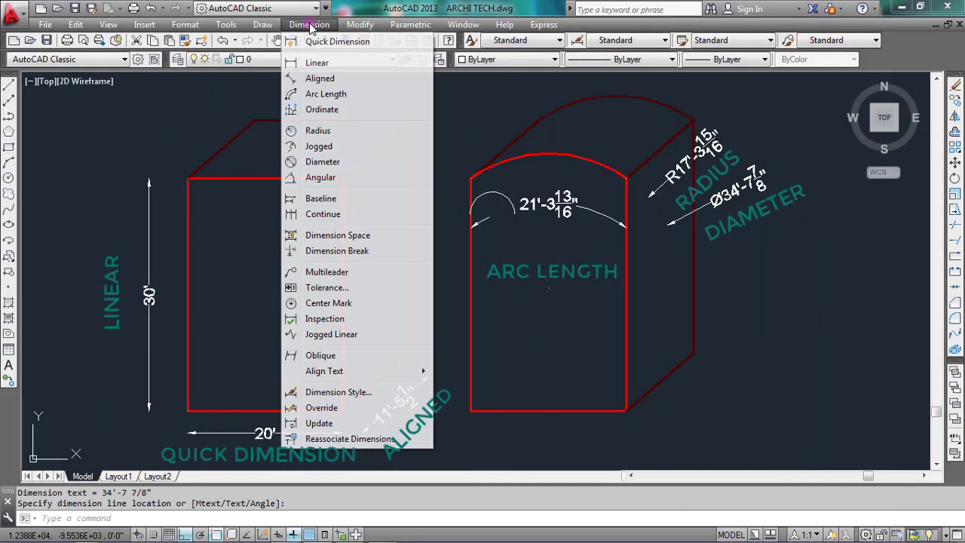
{"action": "left_click", "coordinate": [338, 178]}
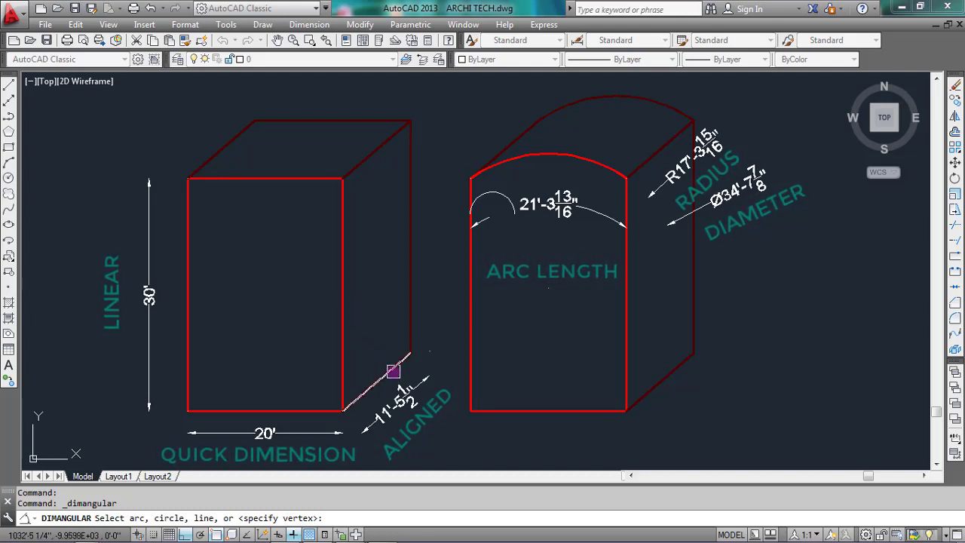
{"action": "left_click", "coordinate": [391, 374]}
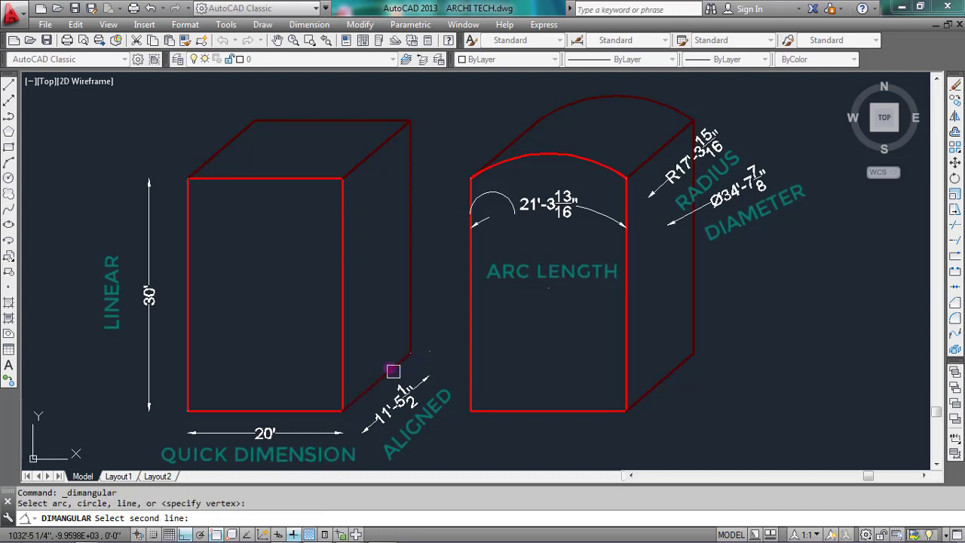
{"action": "left_click", "coordinate": [343, 344]}
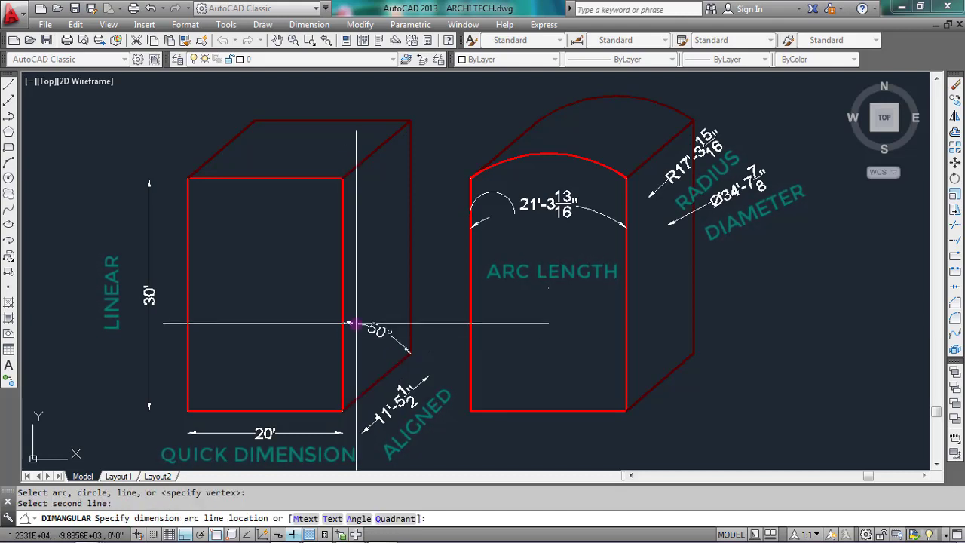
{"action": "left_click", "coordinate": [356, 323]}
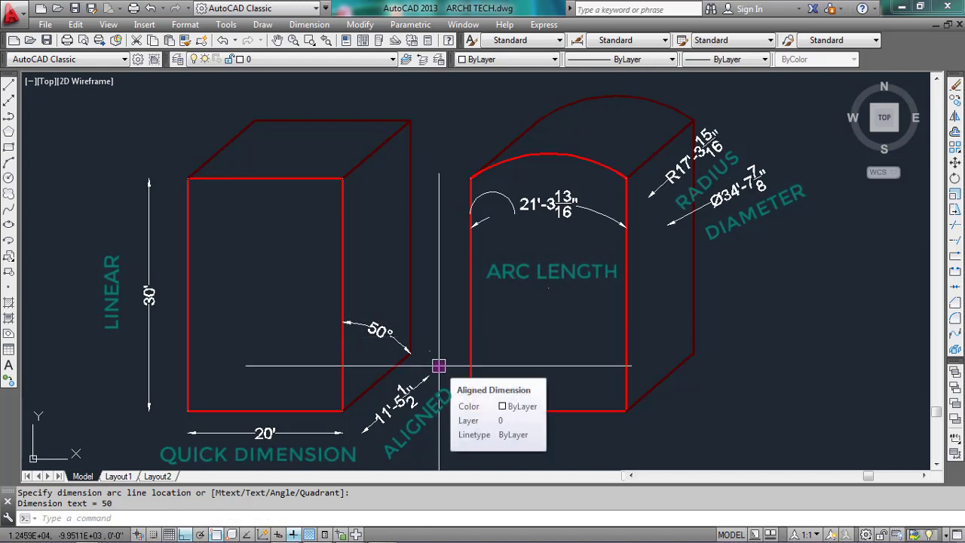
Step: Add an Angular dimension between the slanted left edge and the back edge of the flat-topped box's top face, placed inside that face
{"action": "left_click", "coordinate": [309, 24]}
{"action": "left_click", "coordinate": [320, 177]}
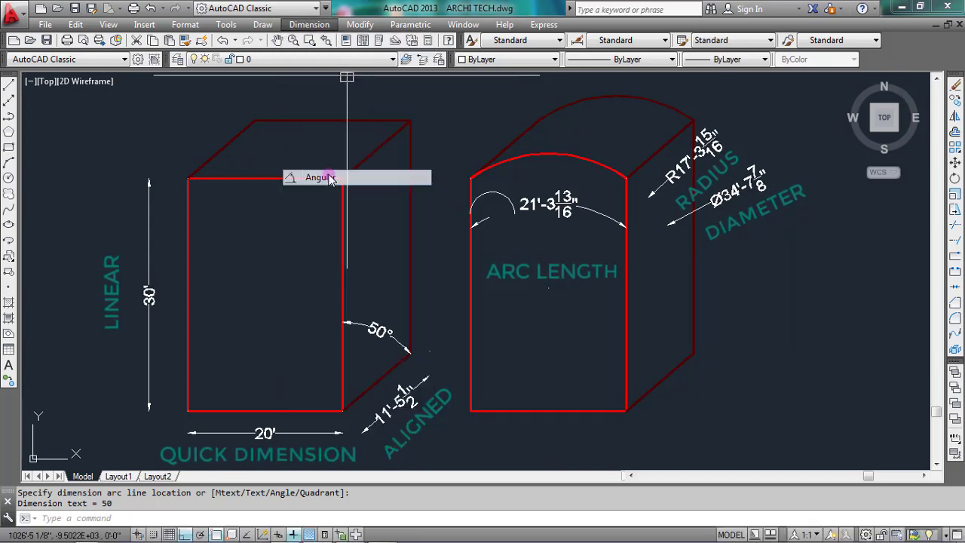
{"action": "left_click", "coordinate": [228, 136]}
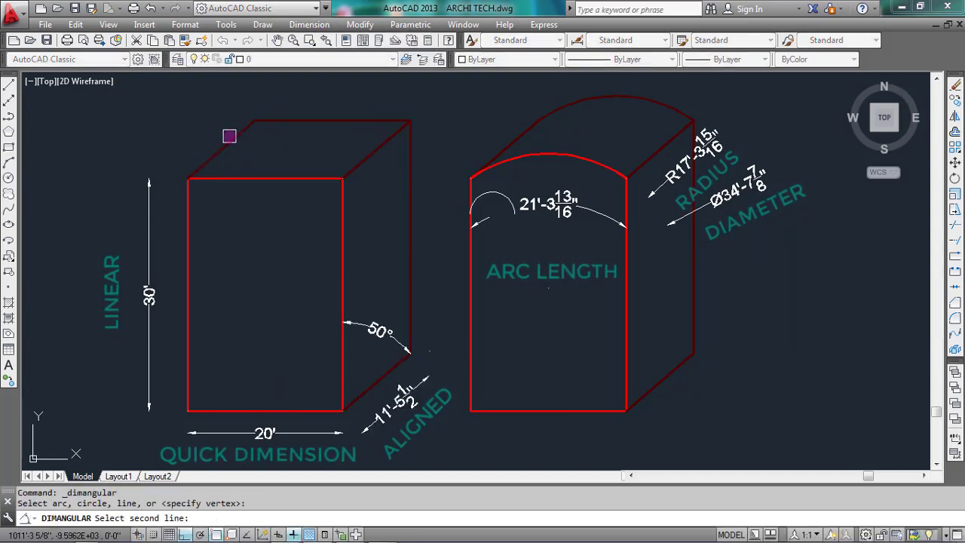
{"action": "left_click", "coordinate": [273, 120]}
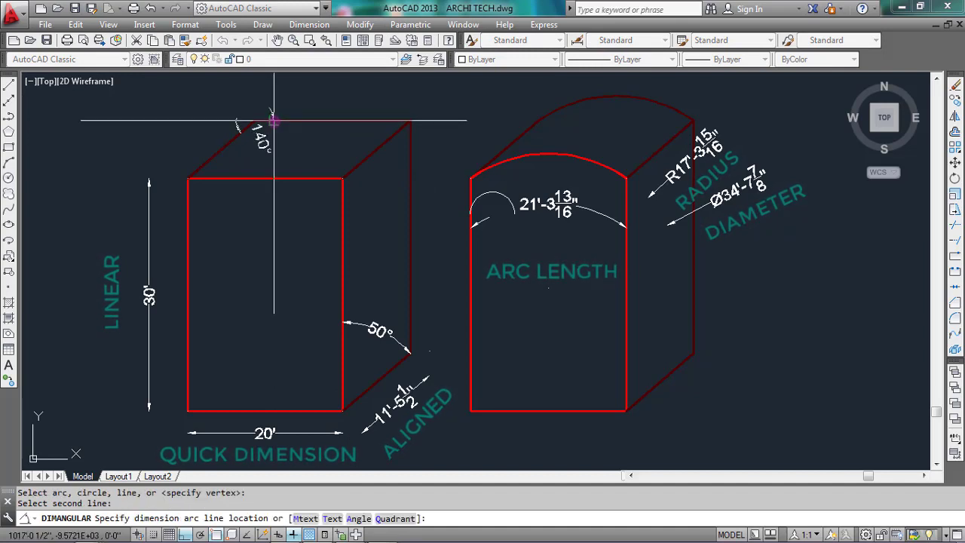
{"action": "left_click", "coordinate": [318, 147]}
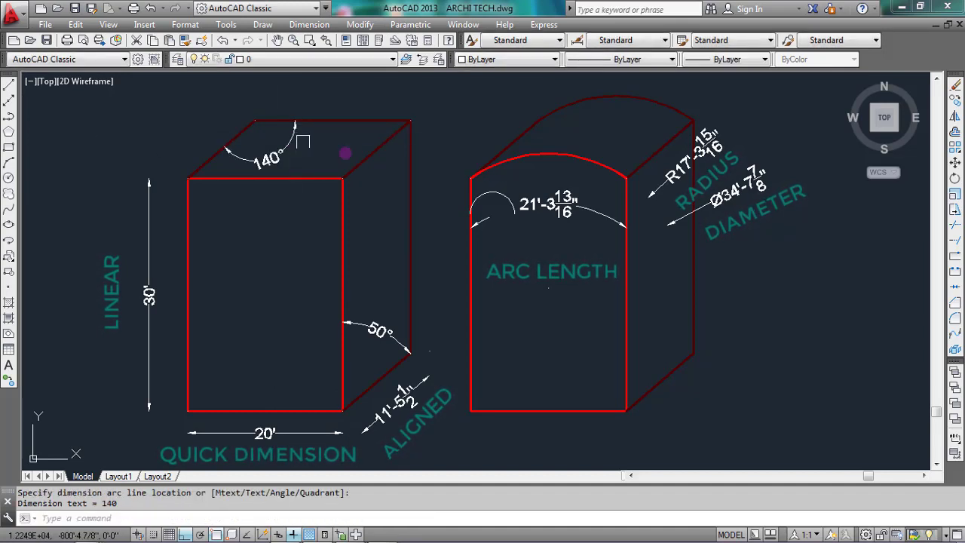
Step: Add an Angular dimension between the back edge and the slanted right edge of the flat-topped box's top face, placed inside that face
{"action": "right_click", "coordinate": [367, 155]}
{"action": "left_click", "coordinate": [407, 173]}
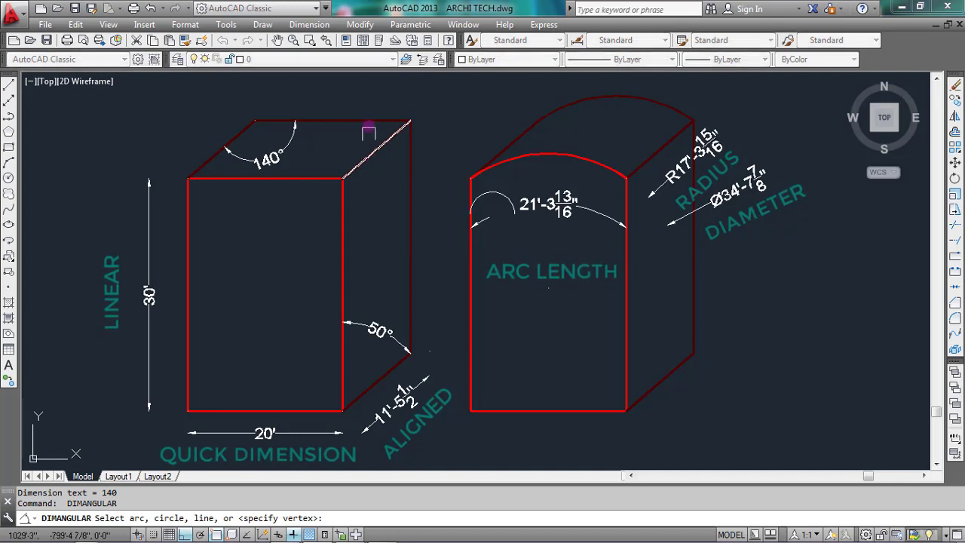
{"action": "left_click", "coordinate": [369, 120]}
{"action": "left_click", "coordinate": [381, 144]}
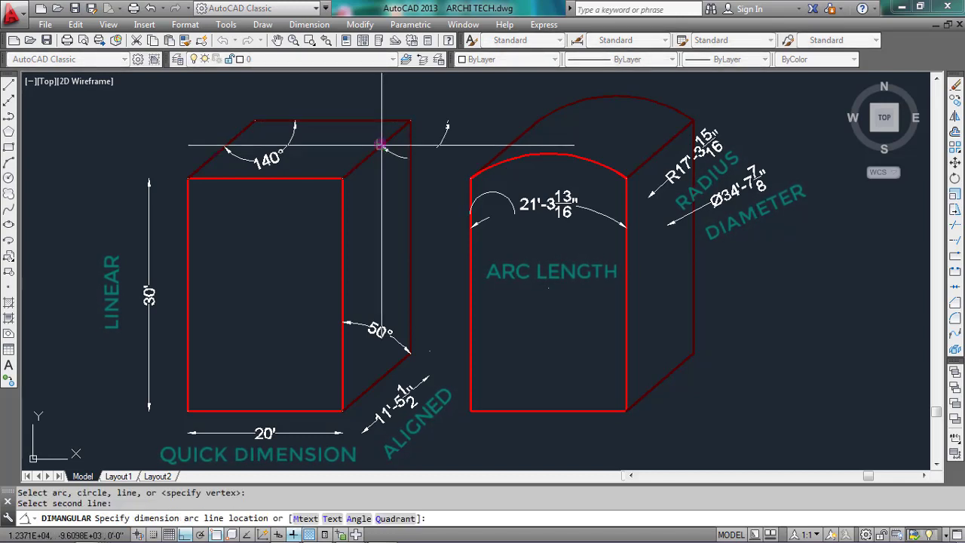
{"action": "left_click", "coordinate": [347, 134]}
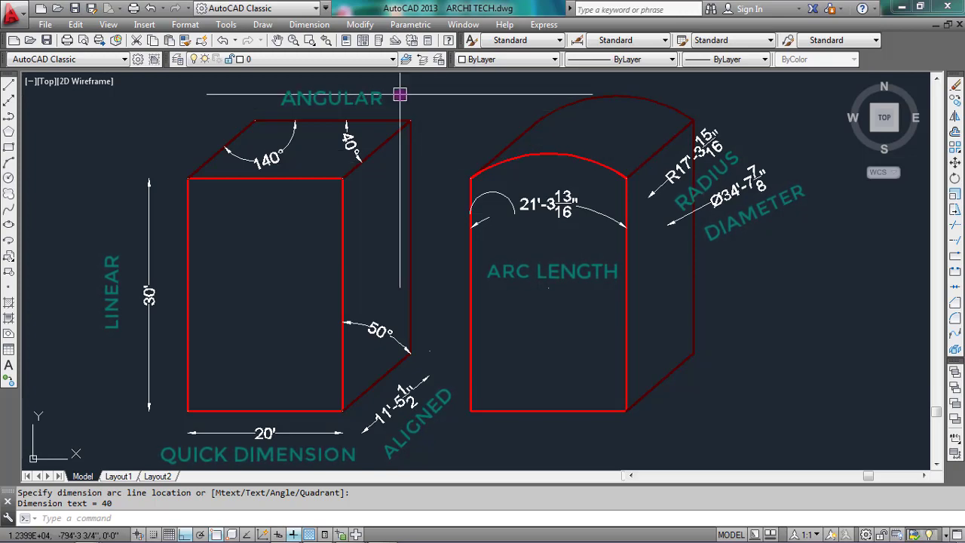
{"action": "left_click", "coordinate": [324, 25]}
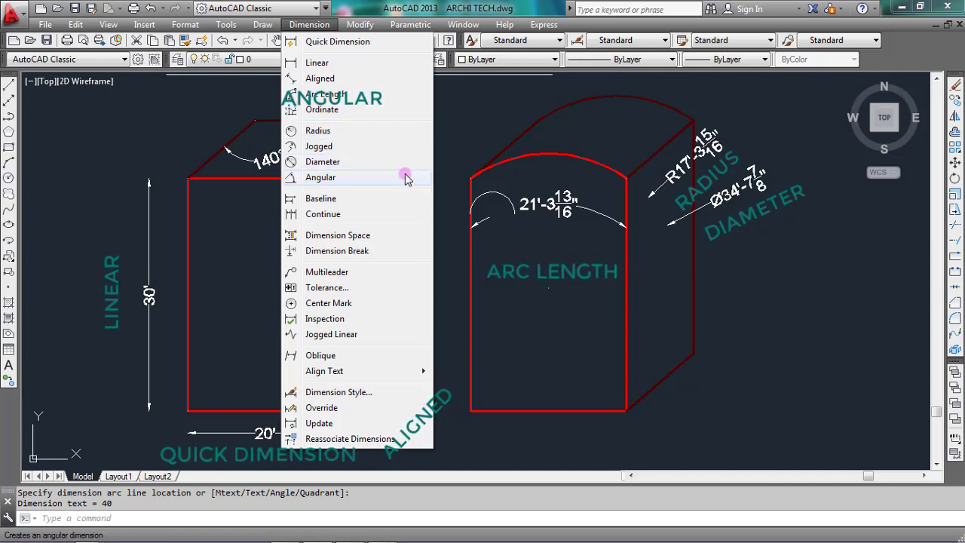
{"action": "left_click", "coordinate": [448, 143]}
{"action": "left_click", "coordinate": [439, 125]}
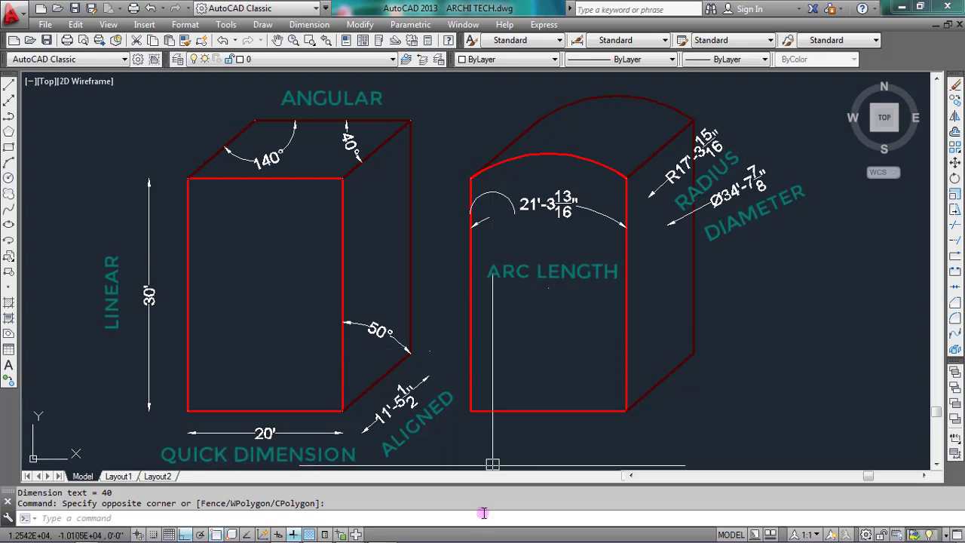
Step: Add a Linear dimension to the bottom edge of the arched box's front face, placed inside the face just above that edge
{"action": "type", "text": "dli"}
{"action": "key", "text": "Return"}
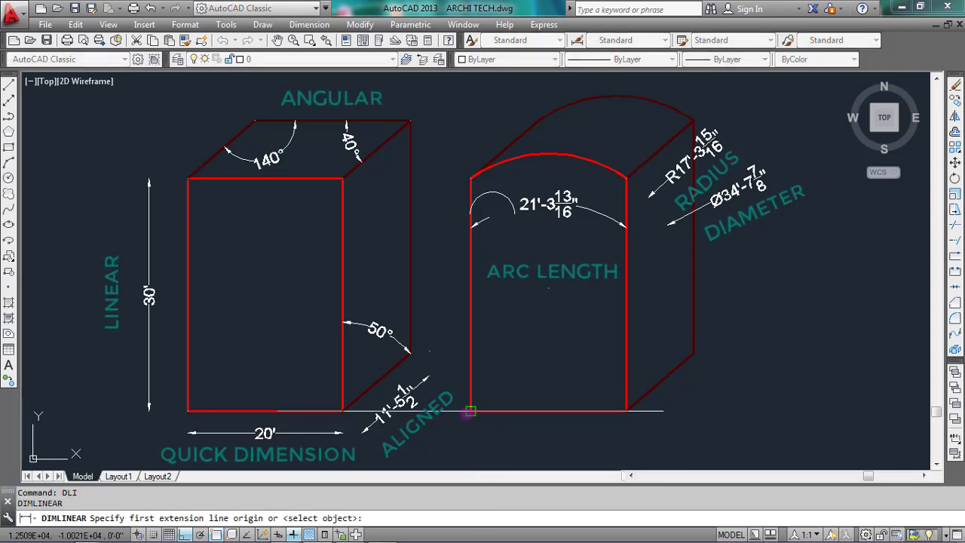
{"action": "left_click", "coordinate": [470, 411]}
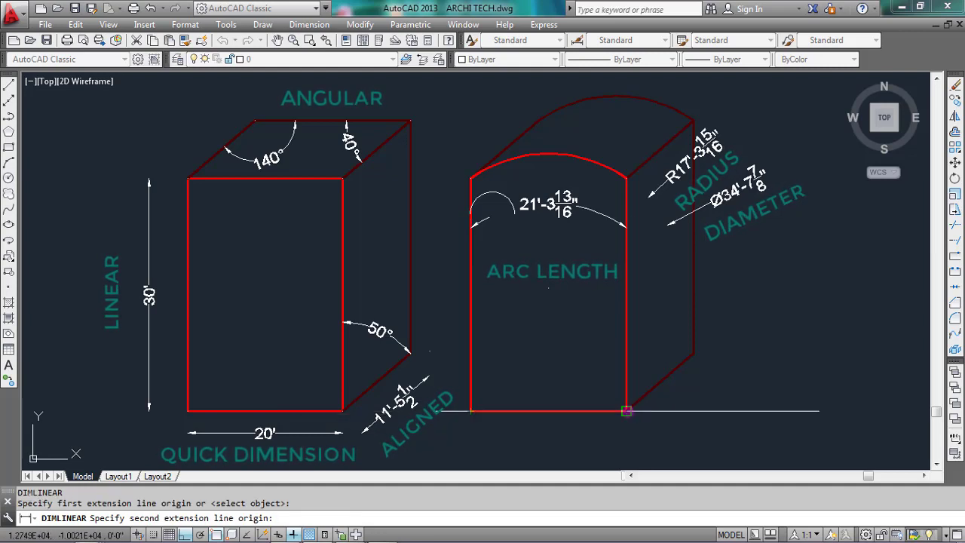
{"action": "left_click", "coordinate": [626, 411]}
{"action": "left_click", "coordinate": [620, 380]}
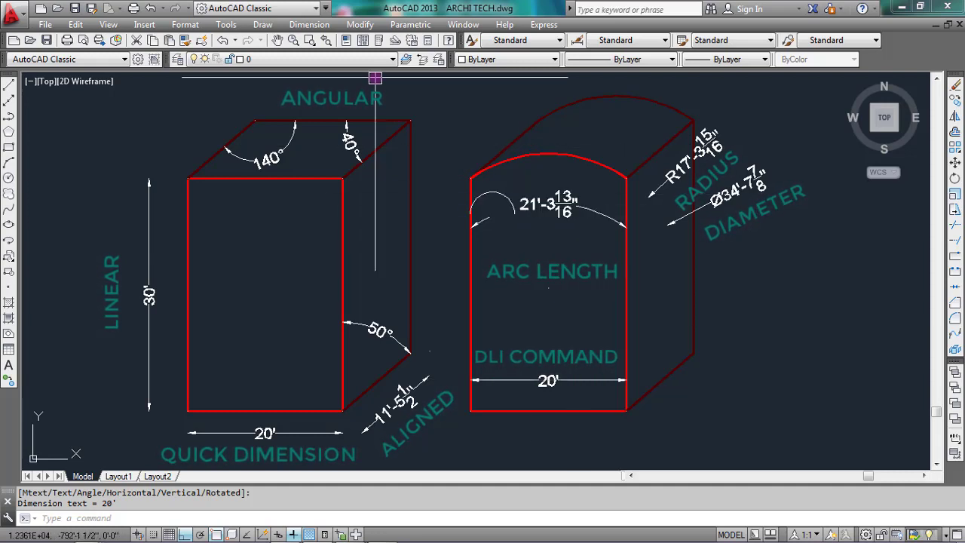
{"action": "left_click", "coordinate": [326, 30]}
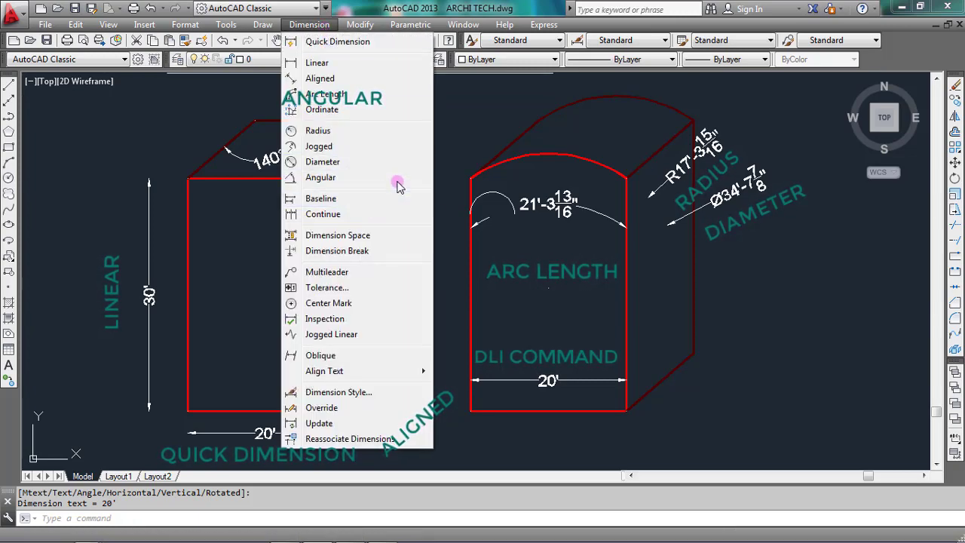
{"action": "left_click", "coordinate": [474, 149]}
{"action": "left_click", "coordinate": [471, 145]}
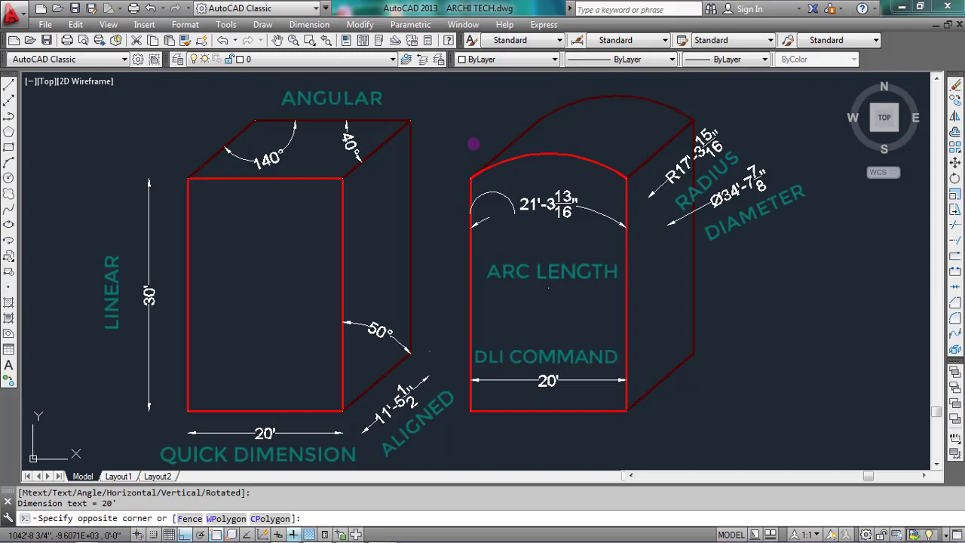